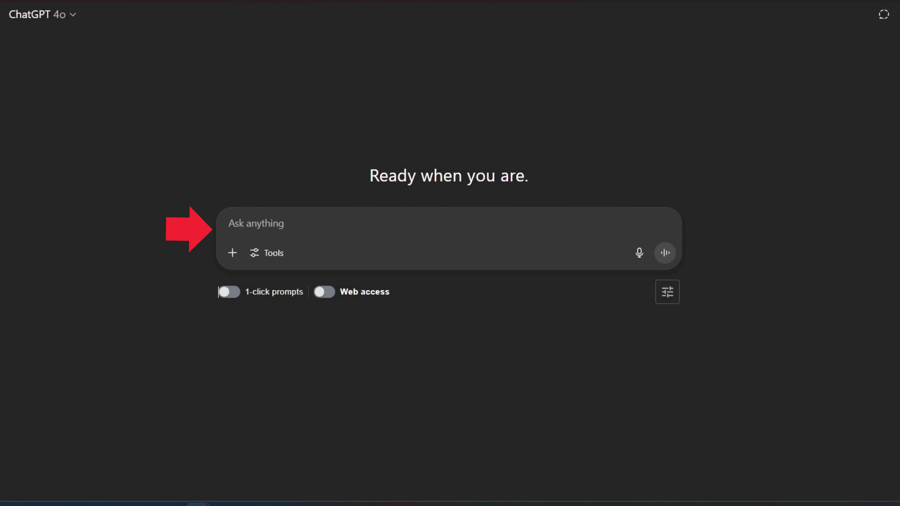
Switch the chat to Agent mode and send the San Sebastian itinerary request.
left_click(267, 252)
left_click(279, 281)
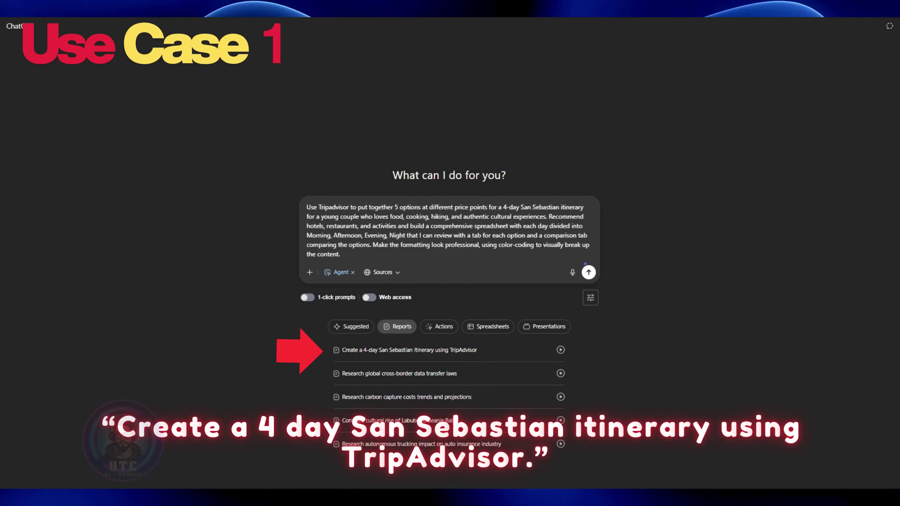
key("ctrl+a")
key("Return")
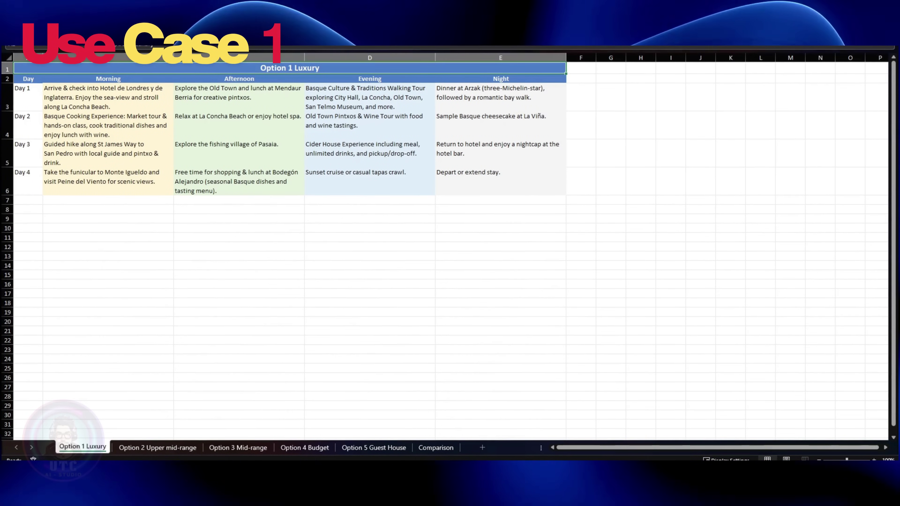
Page through the option sheets, then view the Option 1 Luxury and Comparison sheets.
key("ctrl+Page_Down")
key("ctrl+Page_Down")
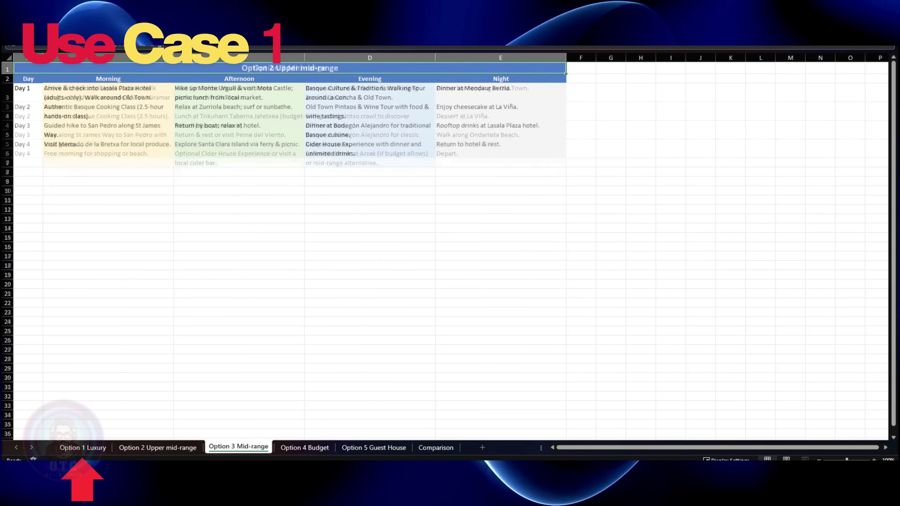
key("ctrl+Page_Down")
key("ctrl+Page_Down")
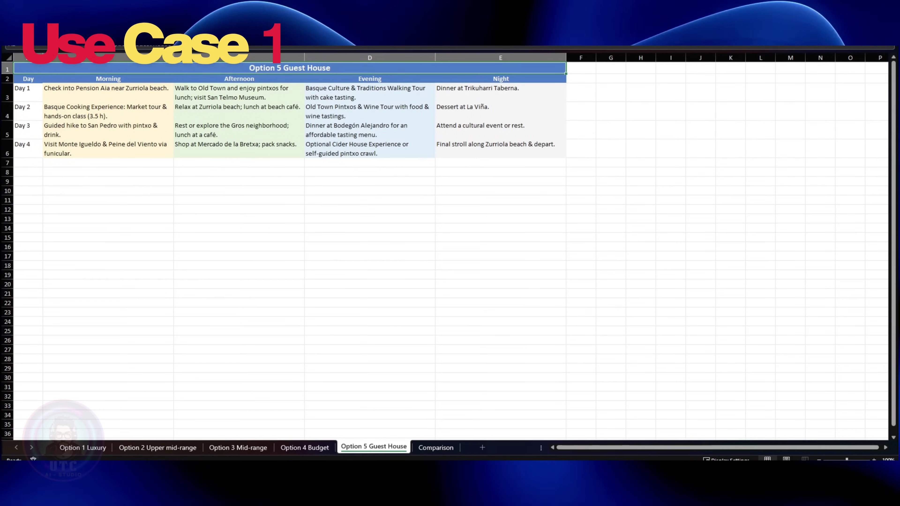
left_click(83, 448)
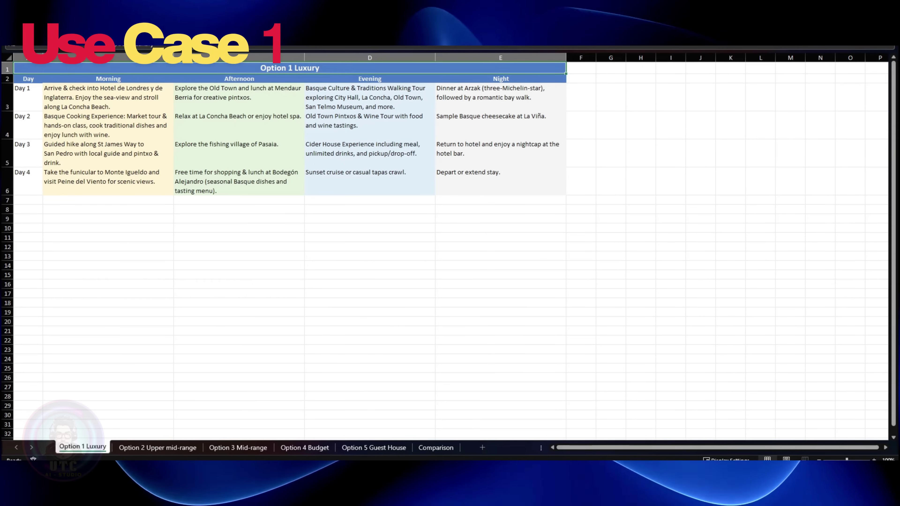
left_click(436, 447)
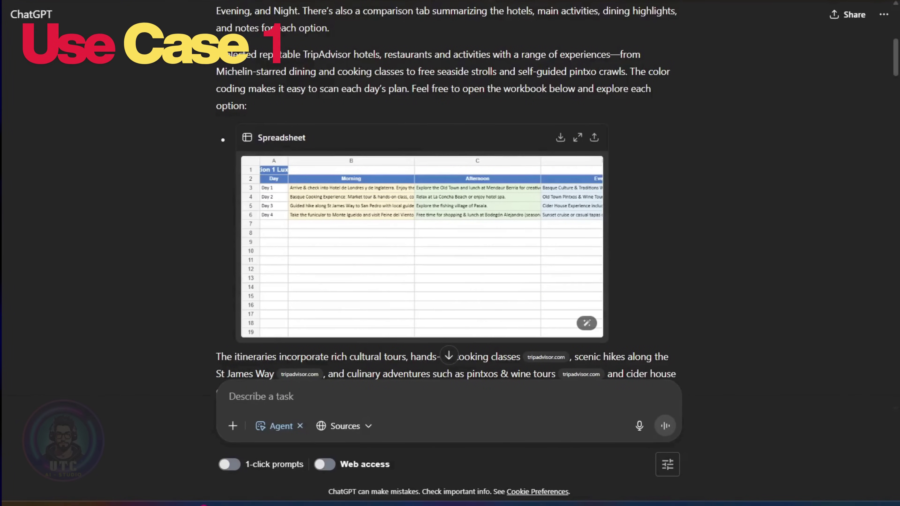
Expand the agent's 'Worked for 9 minutes' log and scroll through its code steps.
scroll(449, 212, "up", 3)
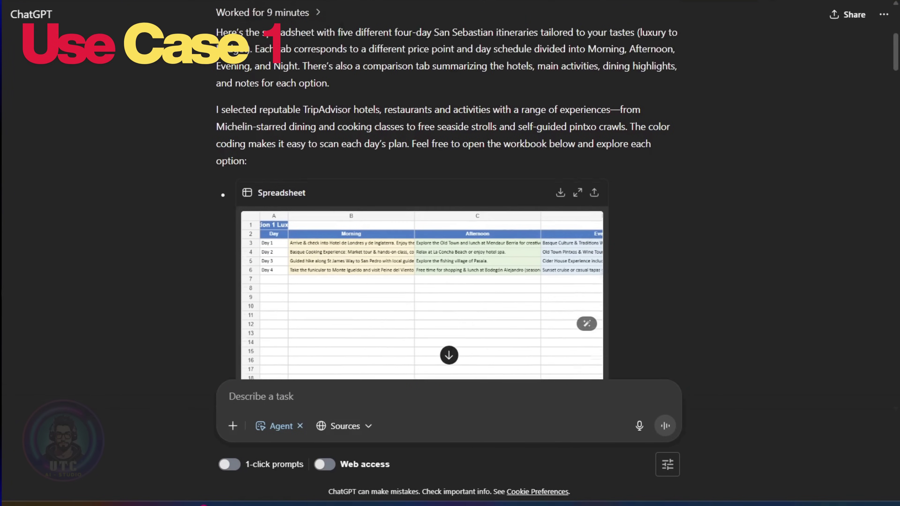
left_click(309, 67)
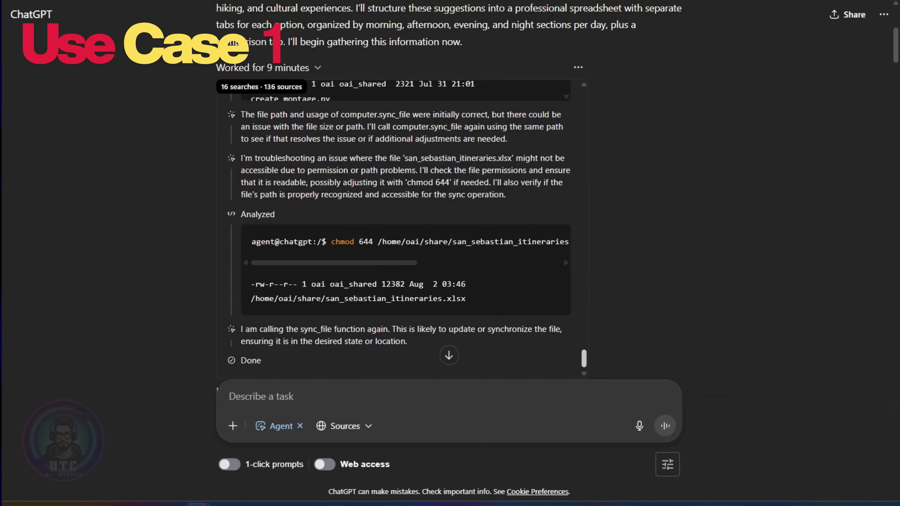
scroll(402, 229, "up", 15)
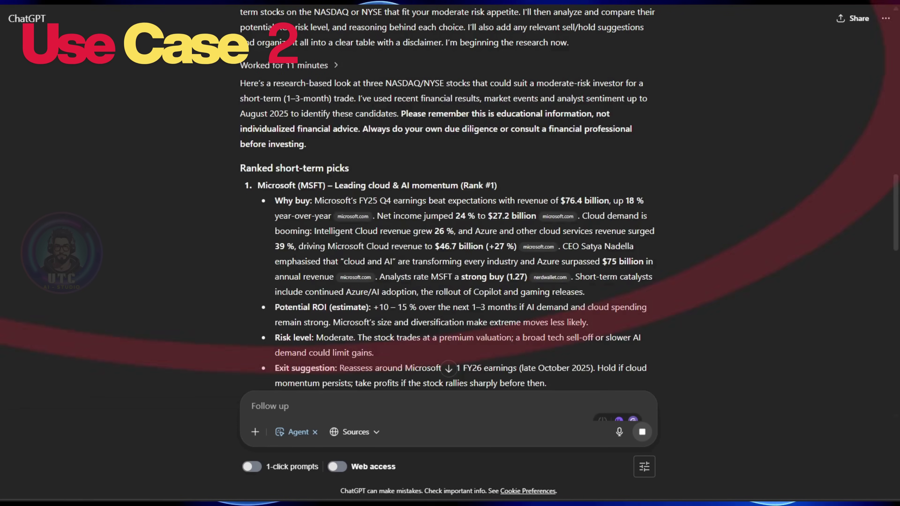
Scroll through the stock report, then ask for a PowerPoint presentation of the outcome.
scroll(448, 199, "down", 15)
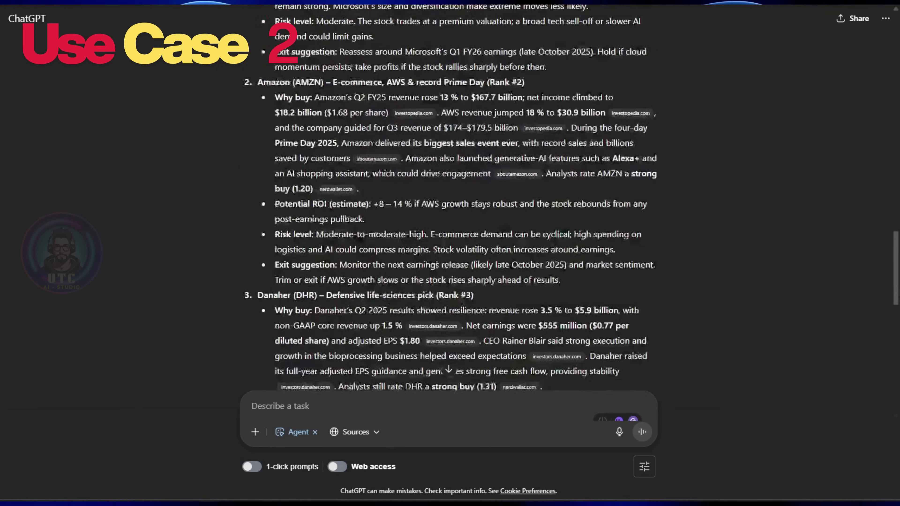
scroll(448, 199, "down", 5)
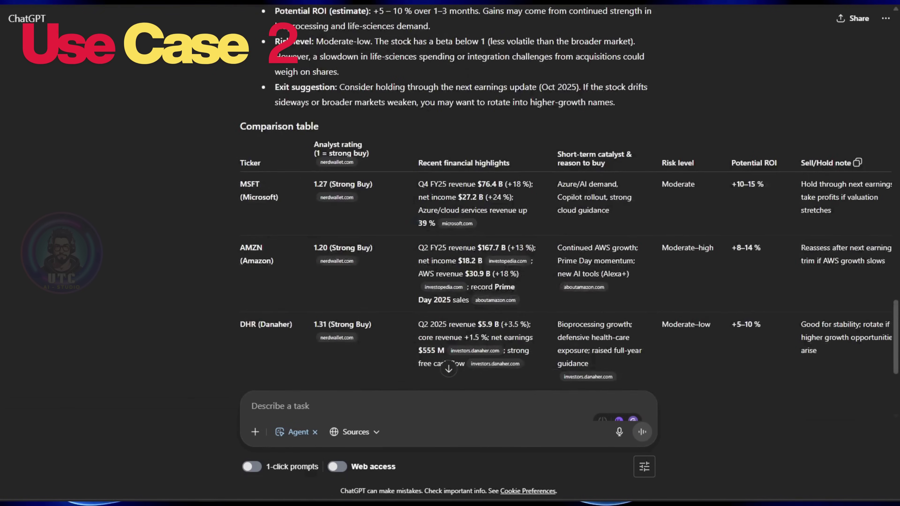
scroll(448, 199, "down", 5)
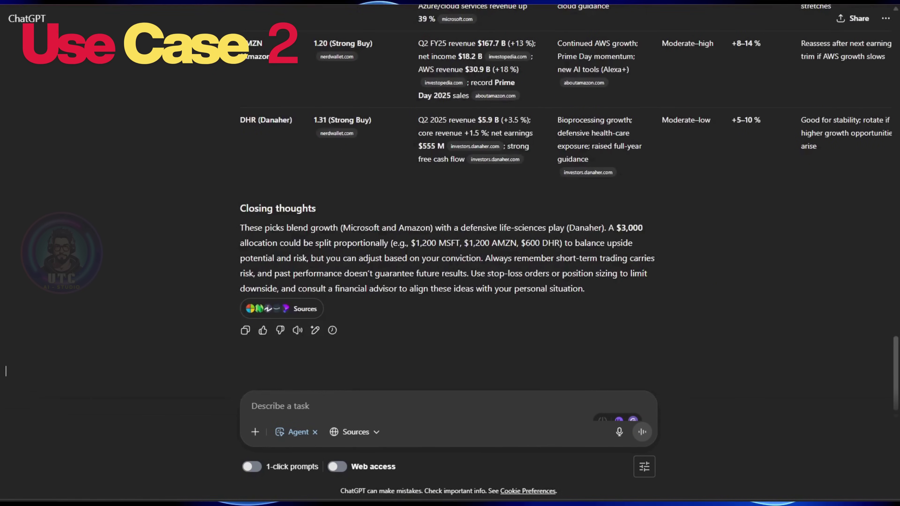
type("give me a power point presentation of the out come.")
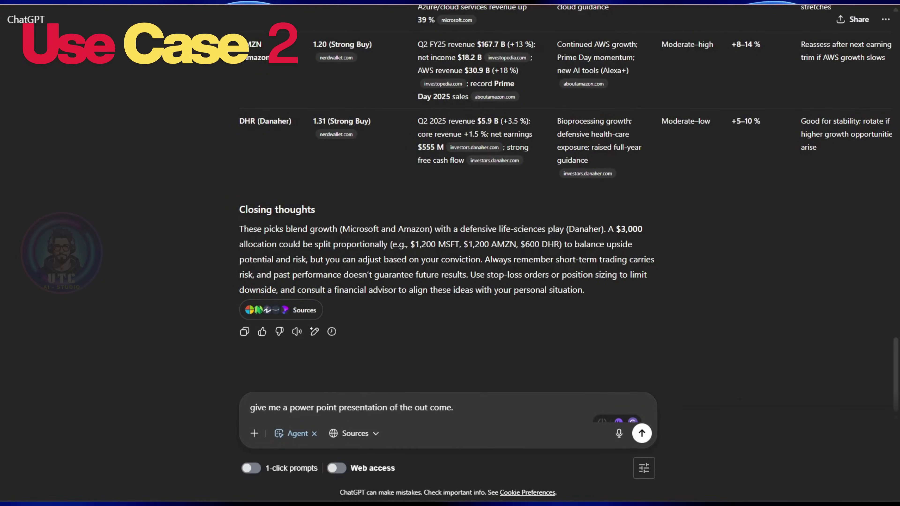
key("Return")
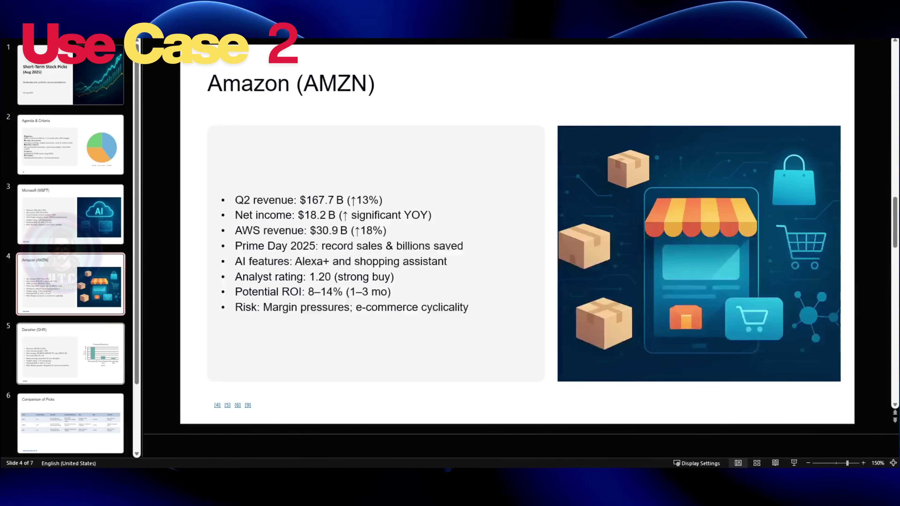
Step from Agenda & Criteria through the MSFT, AMZN and DHR slides to Conclusion & Next Steps.
key("Up")
key("Up")
key("Up")
key("Up")
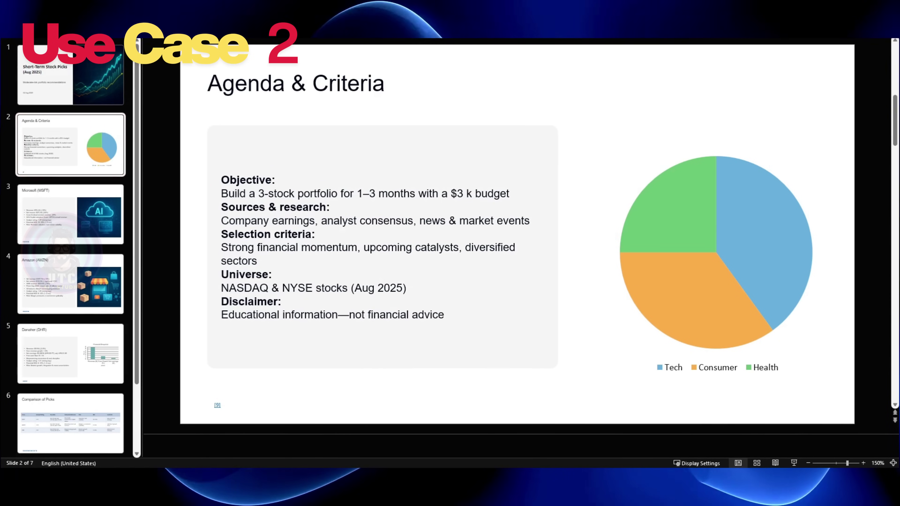
key("Down")
key("Down")
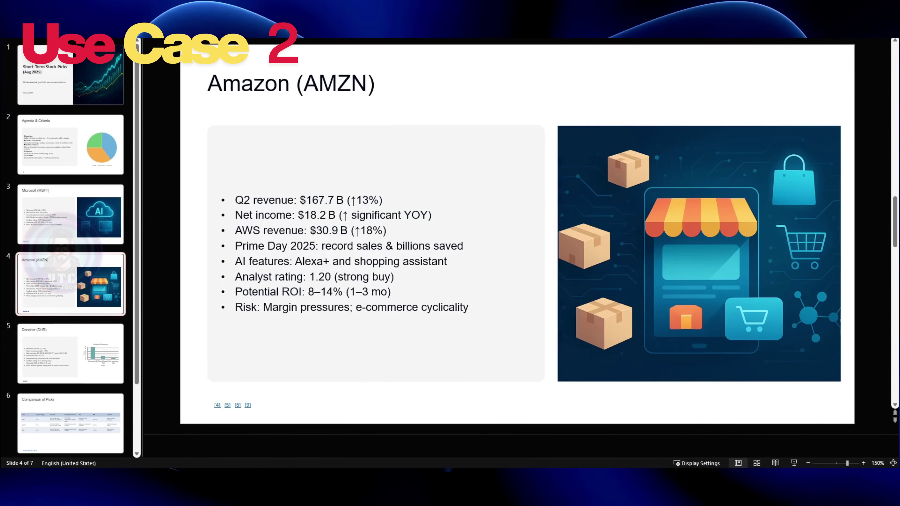
key("Down")
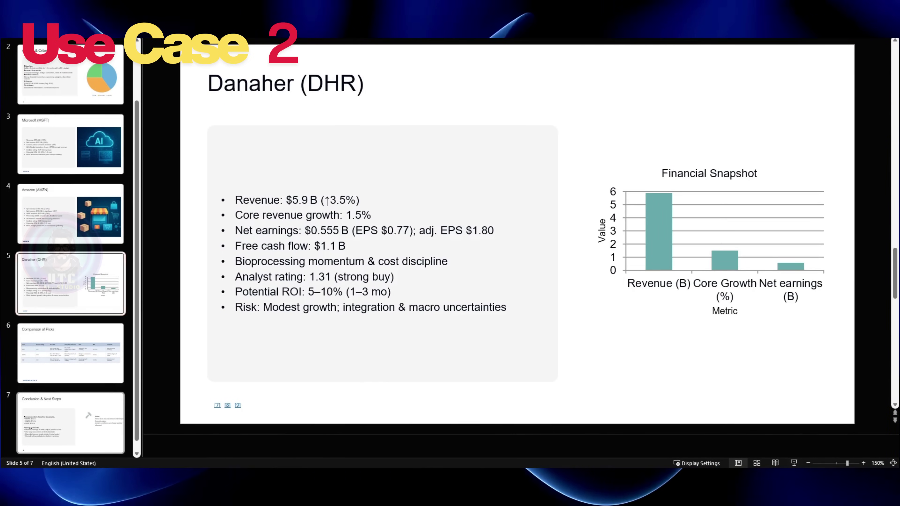
key("Down")
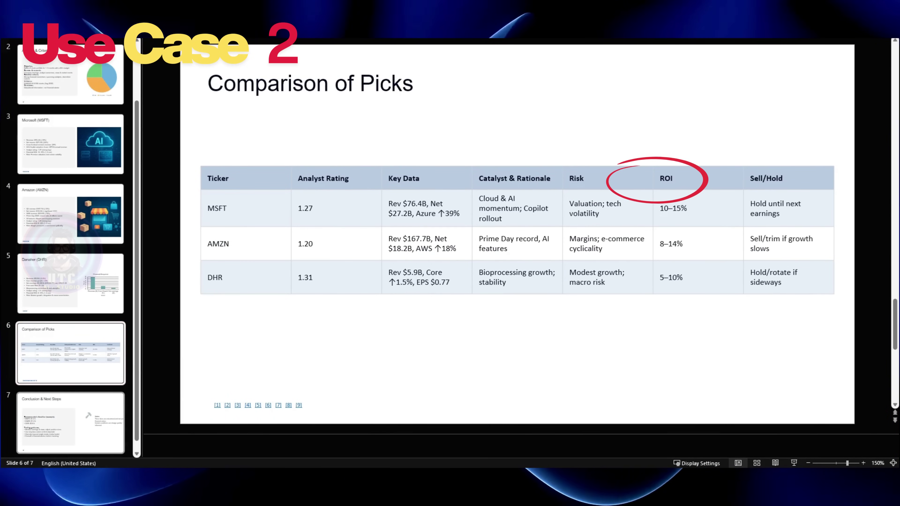
key("Down")
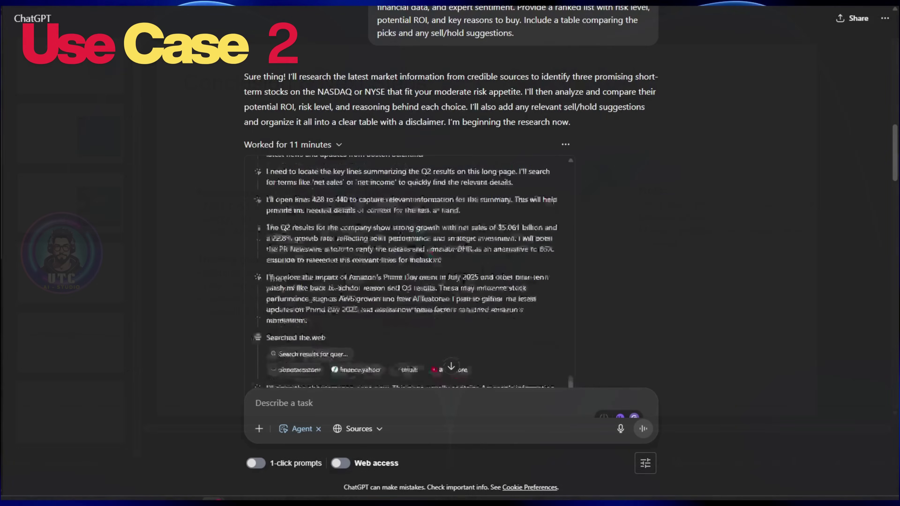
Scroll back up through the agent's 11-minute work log.
scroll(408, 270, "up", 10)
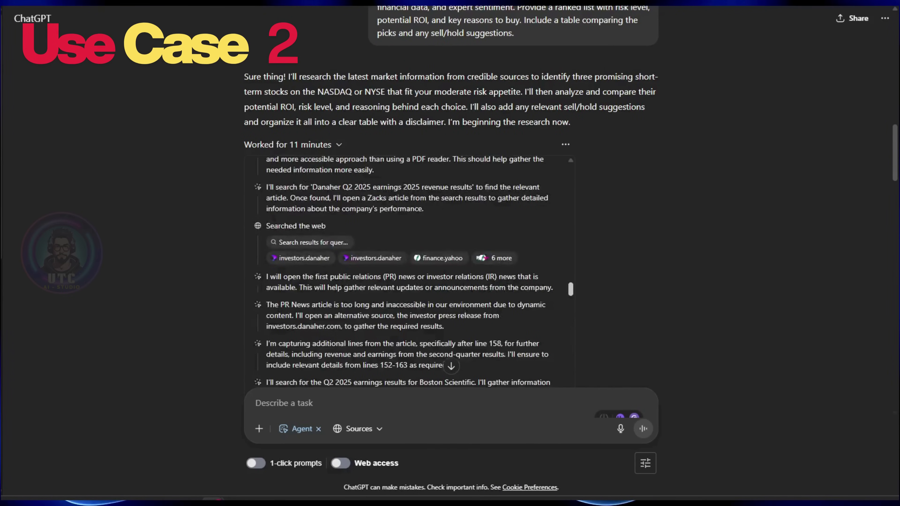
scroll(408, 270, "up", 10)
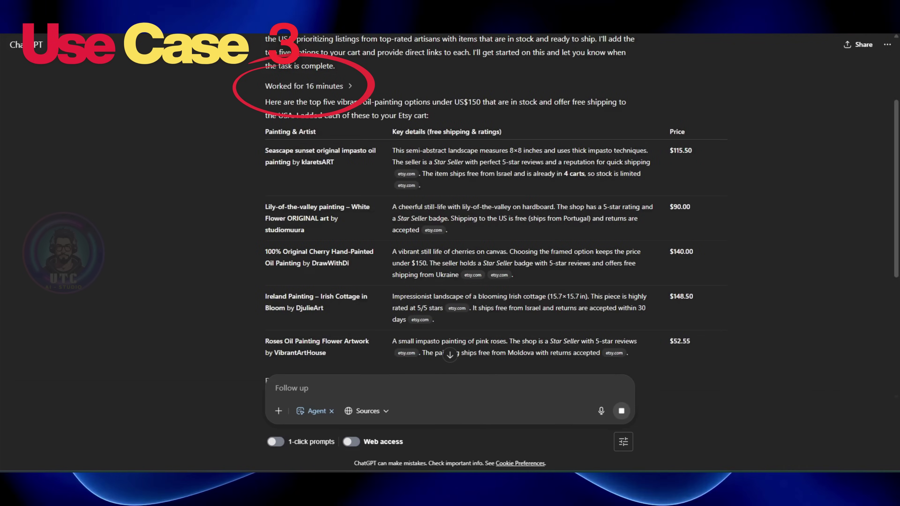
Scroll through the five Etsy paintings, their links and the US$546.55 cart subtotal.
scroll(450, 199, "down", 4)
scroll(450, 199, "down", 3)
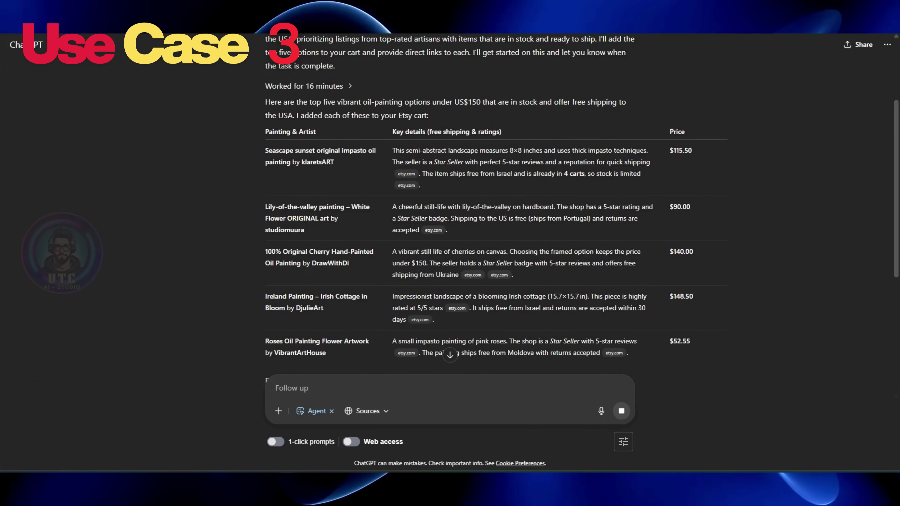
scroll(514, 184, "down", 7)
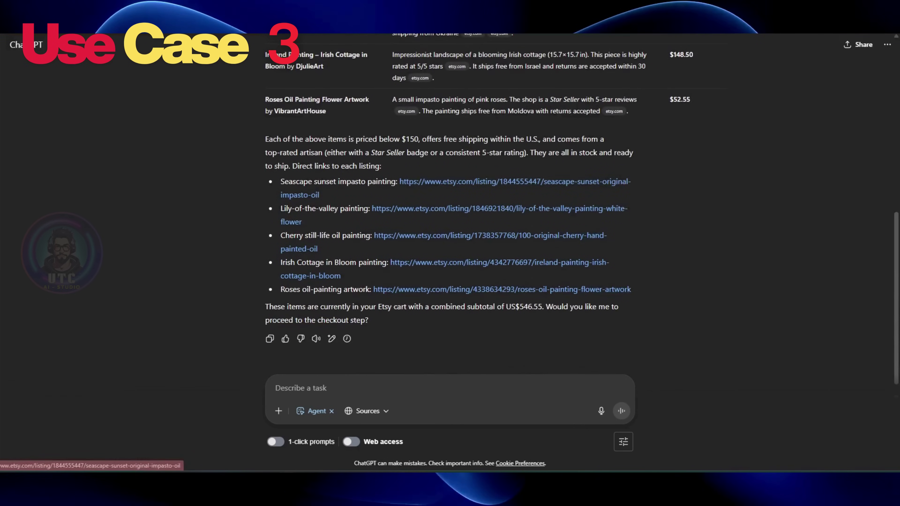
scroll(513, 184, "up", 9)
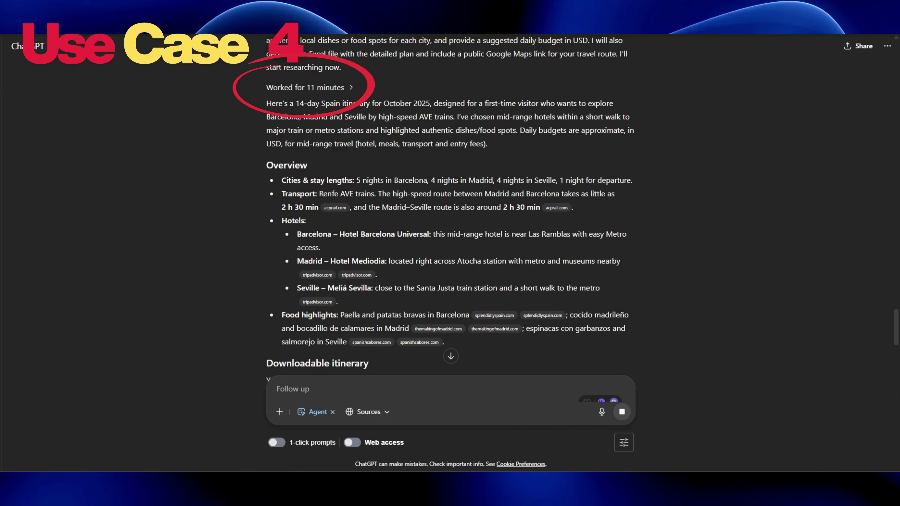
Scroll through the Spain reply's spreadsheet preview, Google Maps link and Tips section.
scroll(450, 212, "down", 10)
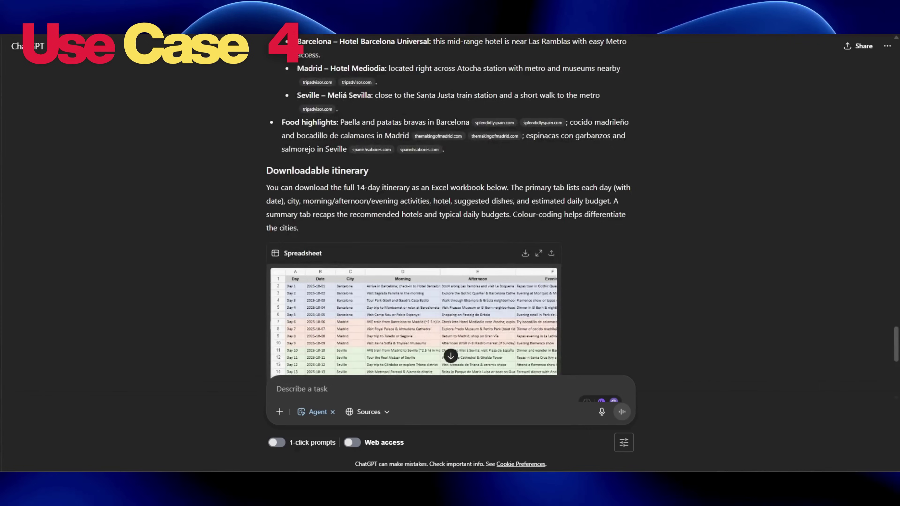
scroll(450, 213, "down", 3)
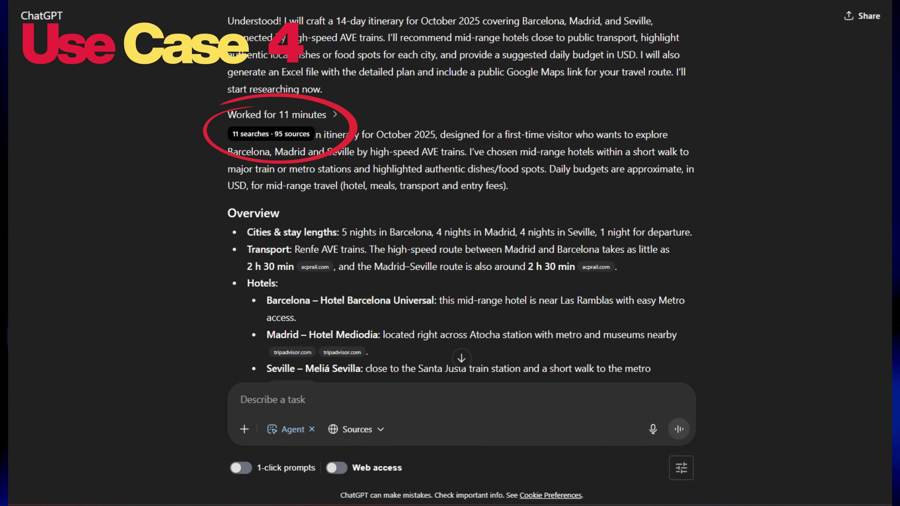
scroll(450, 213, "down", 10)
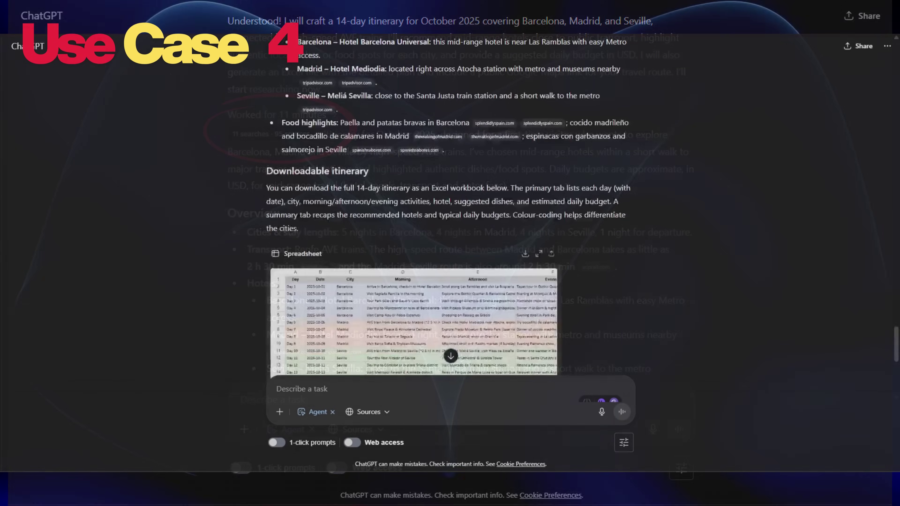
scroll(450, 212, "down", 4)
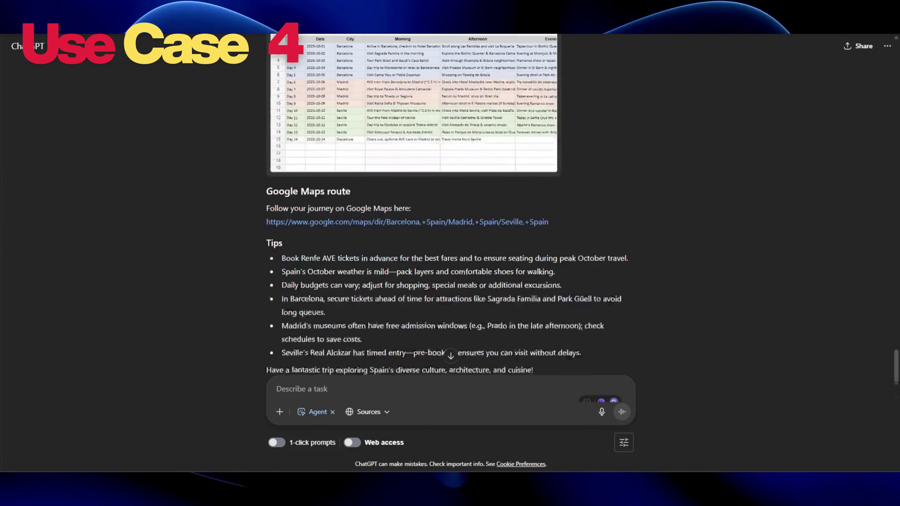
scroll(450, 213, "up", 20)
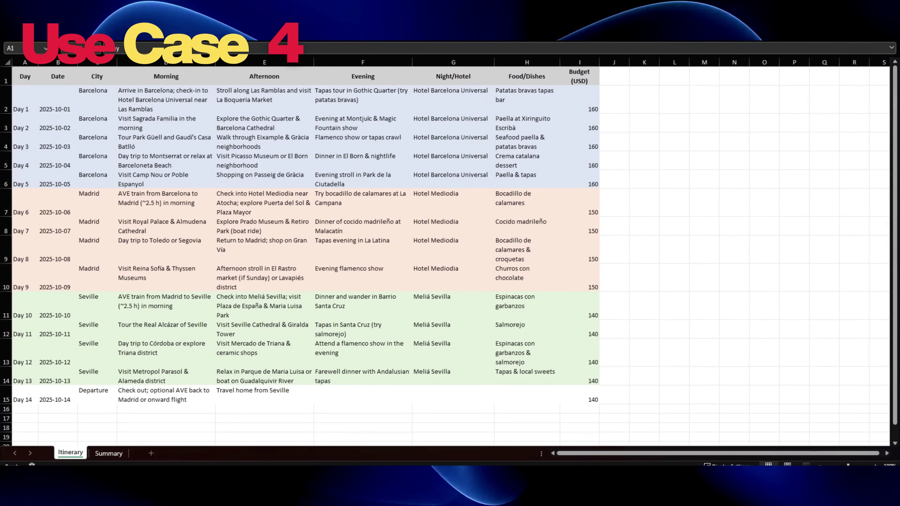
Inspect the Itinerary sheet's Barcelona entry and Night/Hotel, Food/Dishes, Budget (USD) headings, then show Summary.
key("ctrl+Page_Down")
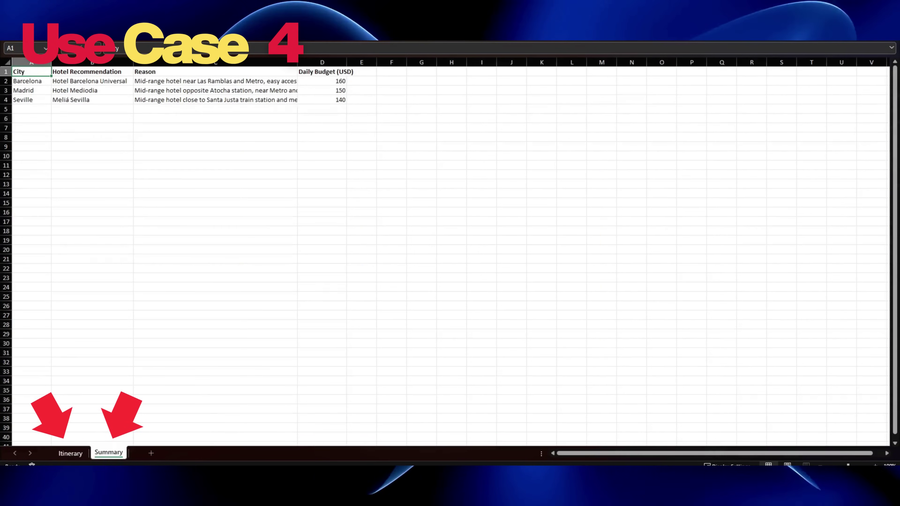
key("ctrl+Page_Up")
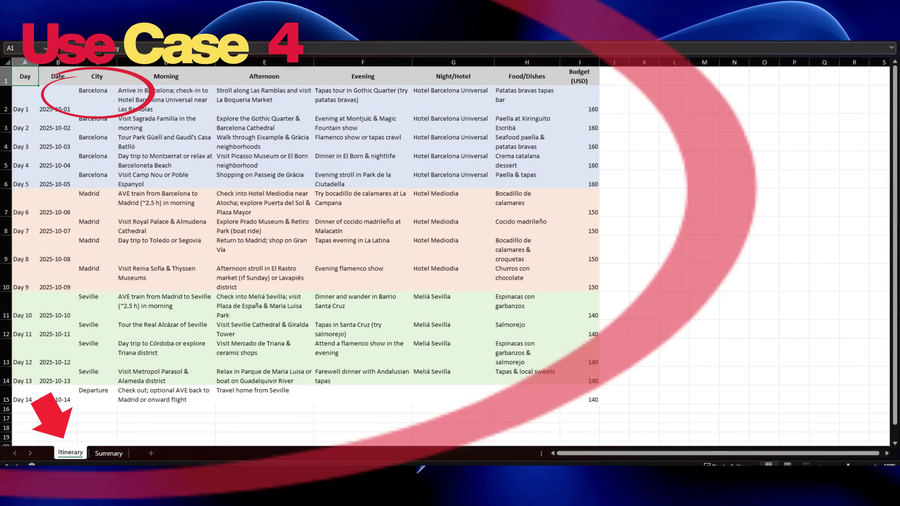
left_click(97, 99)
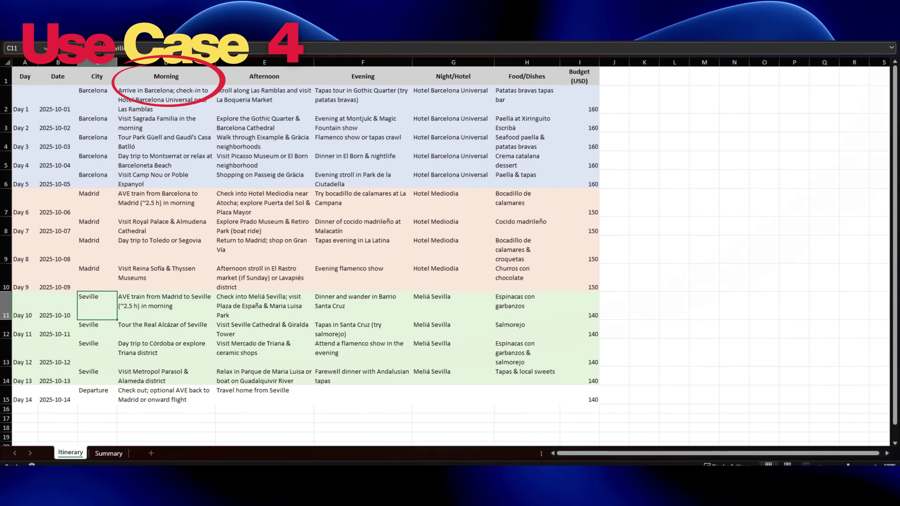
left_click(363, 76)
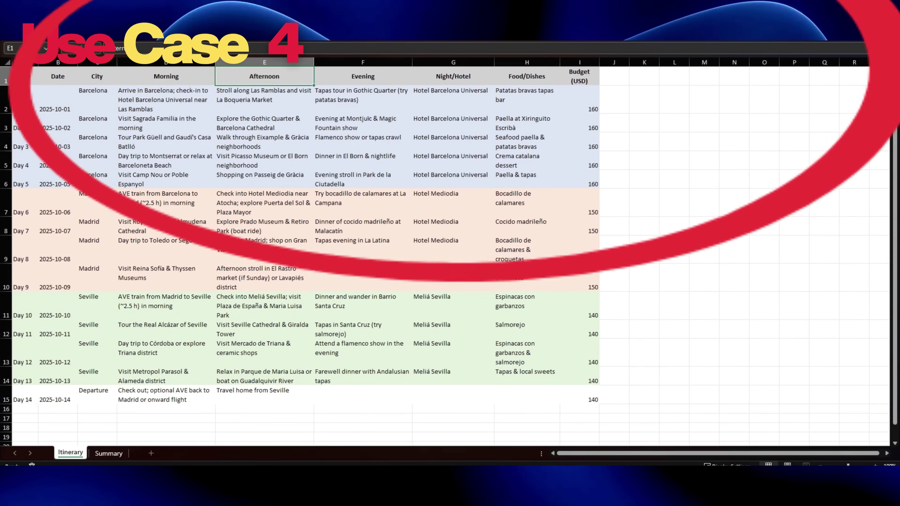
left_click(453, 76)
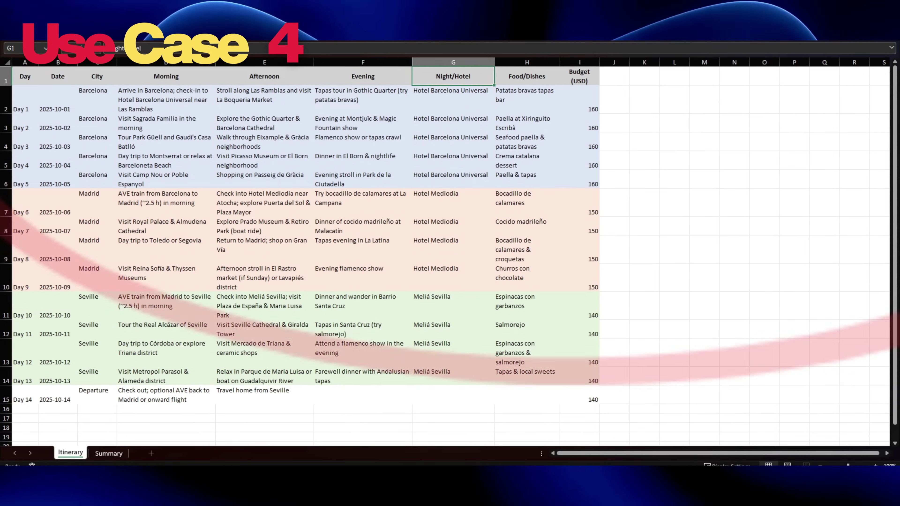
left_click(527, 76)
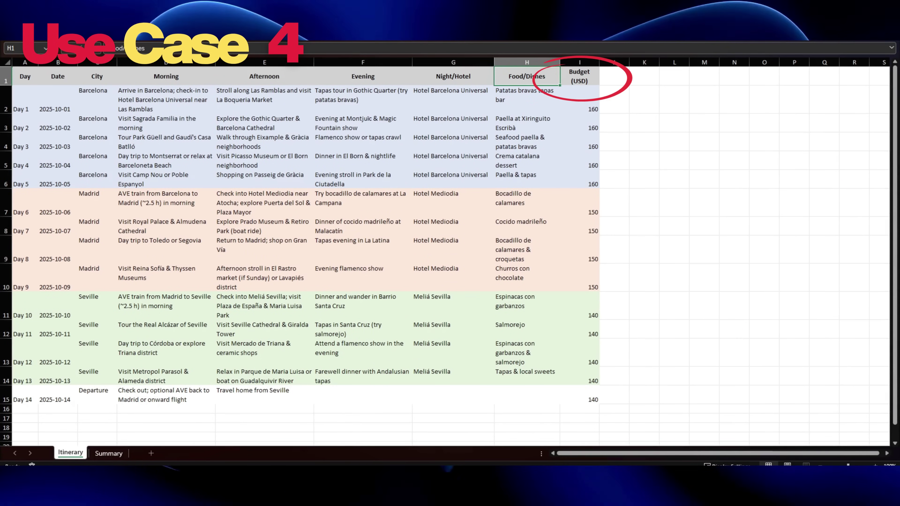
left_click(580, 76)
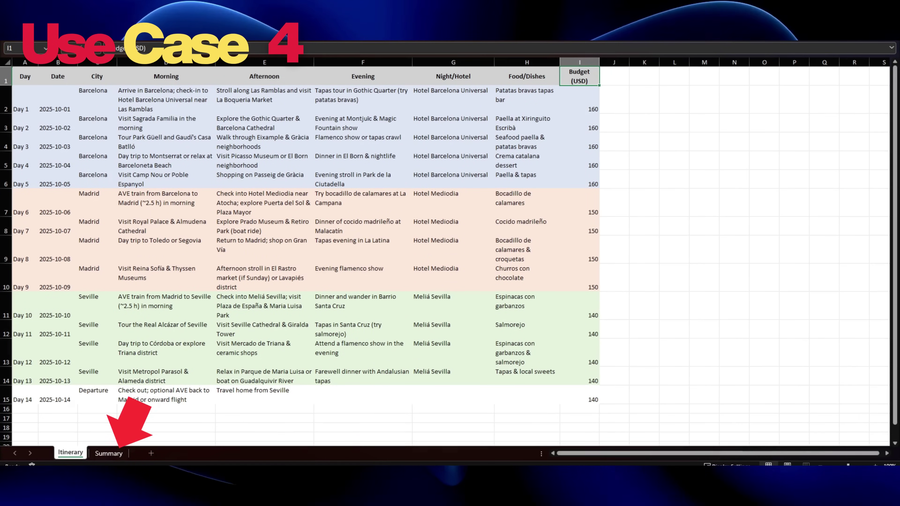
left_click(109, 453)
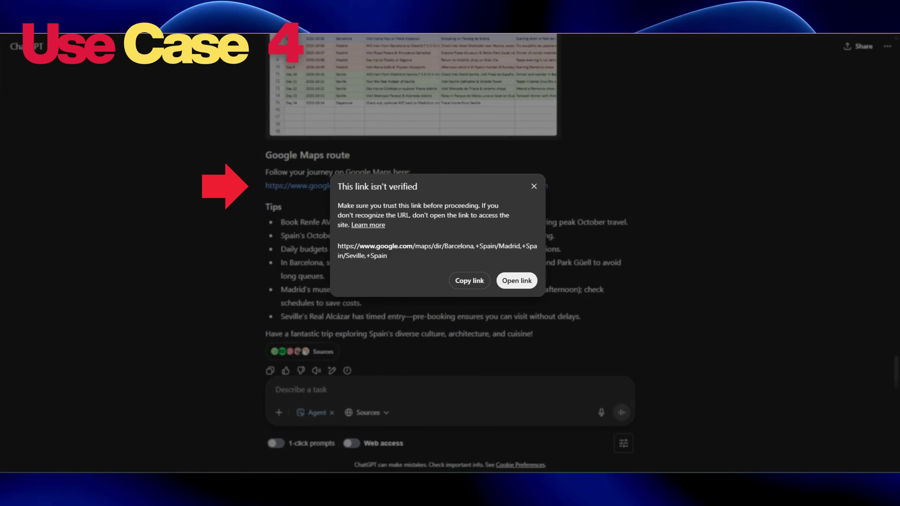
Confirm opening the unverified Google Maps route link.
key("Return")
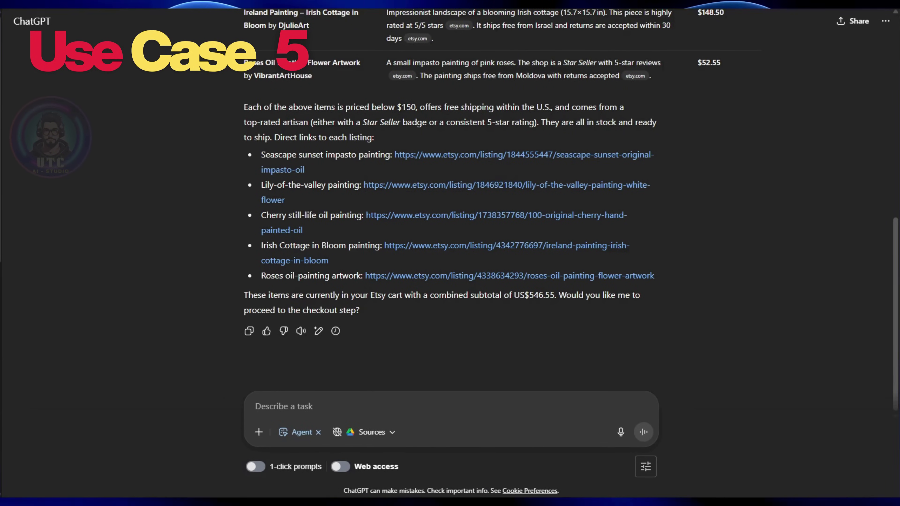
Send the agent the pasted task: turn the Drive file Short Term Share Pick.pptx into one infographic image.
key("ctrl+v")
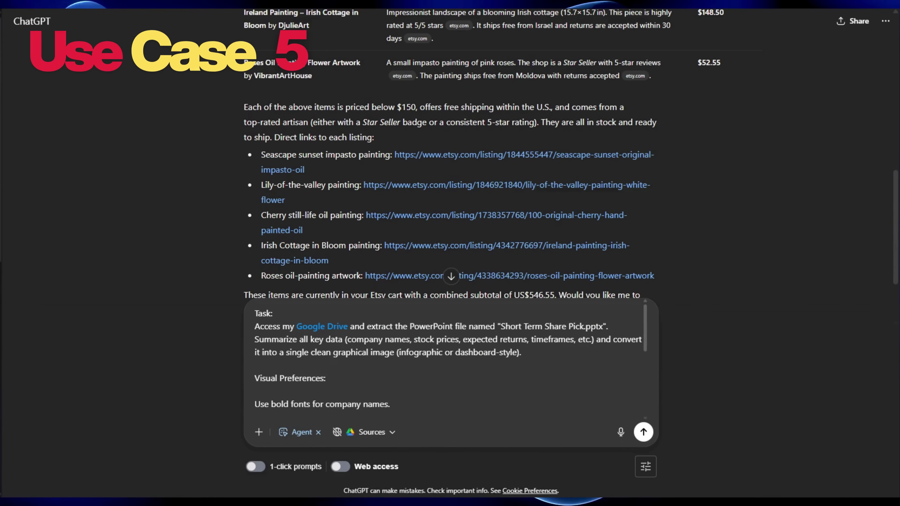
scroll(443, 365, "down", 2)
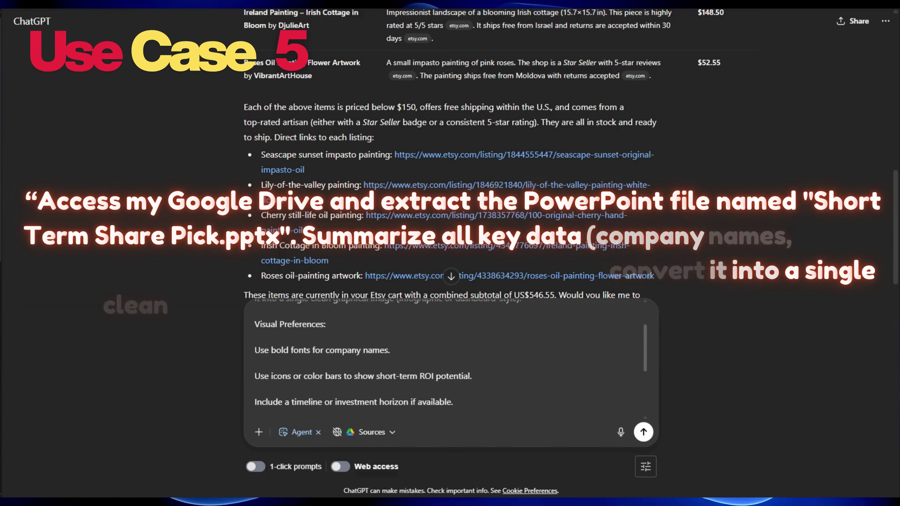
scroll(443, 365, "down", 2)
scroll(443, 366, "down", 2)
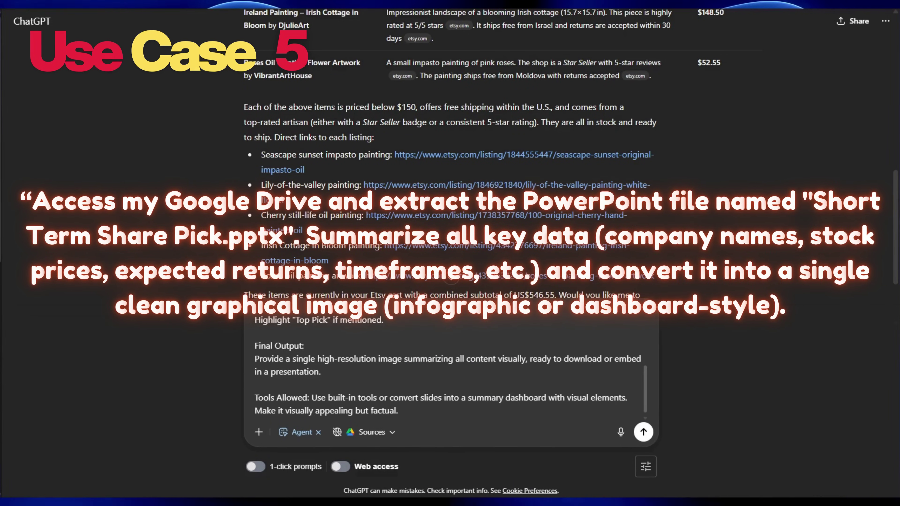
scroll(443, 365, "down", 1)
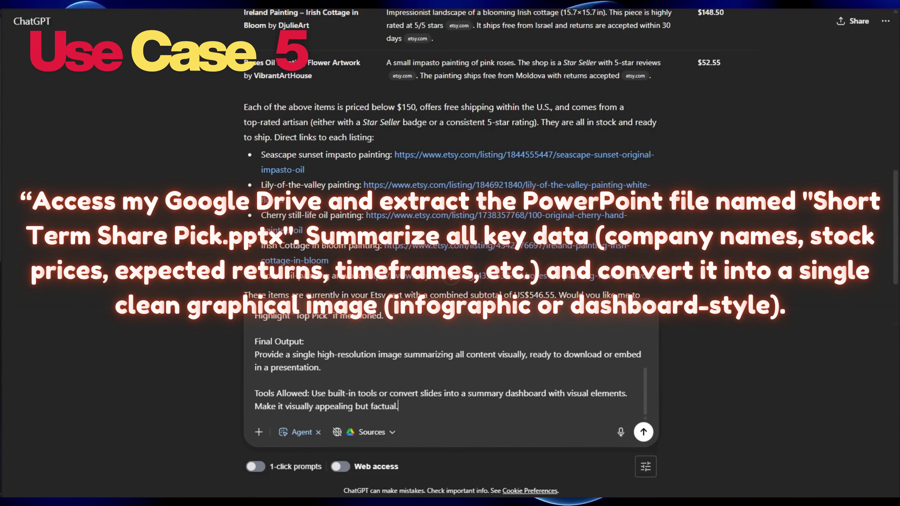
key("Return")
left_click(482, 366)
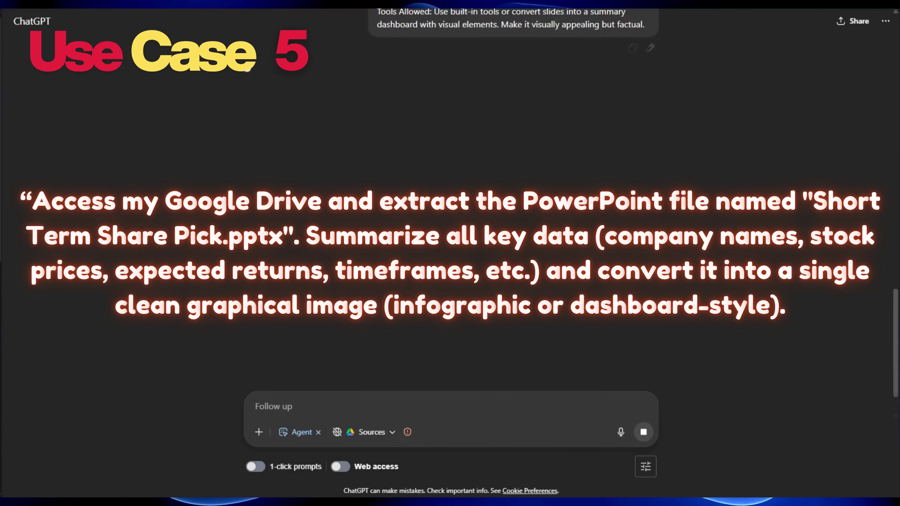